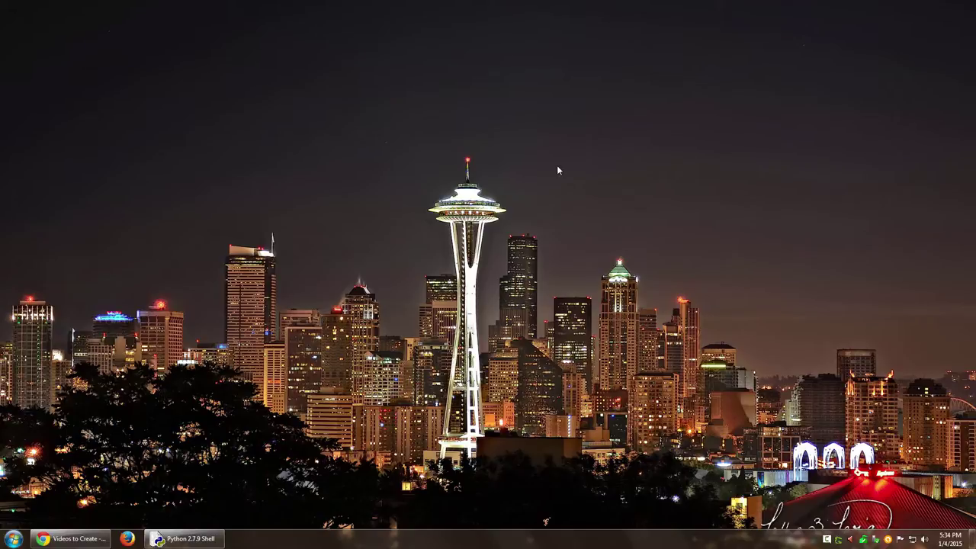
Open the Local Group Policy Editor by running gpedit.msc
key(super)
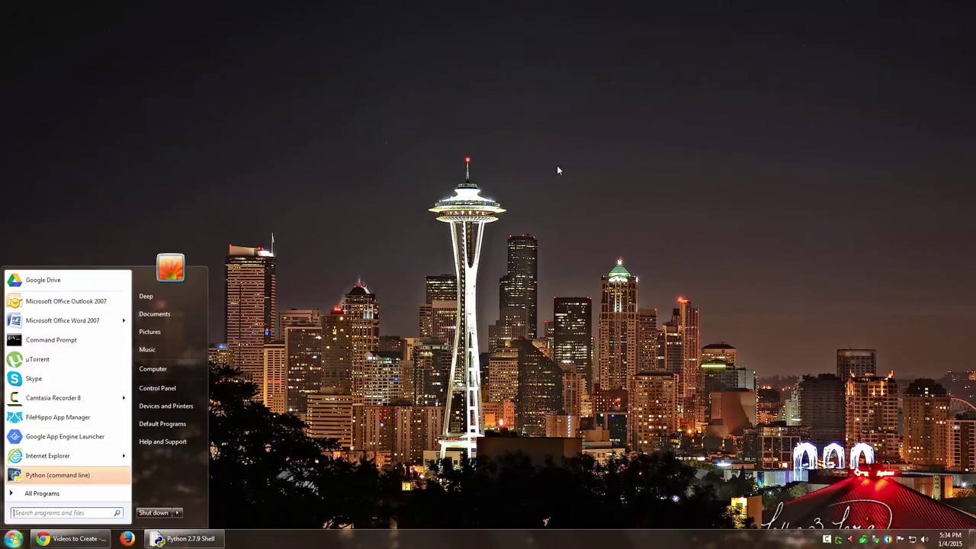
text(run)
key(Return)
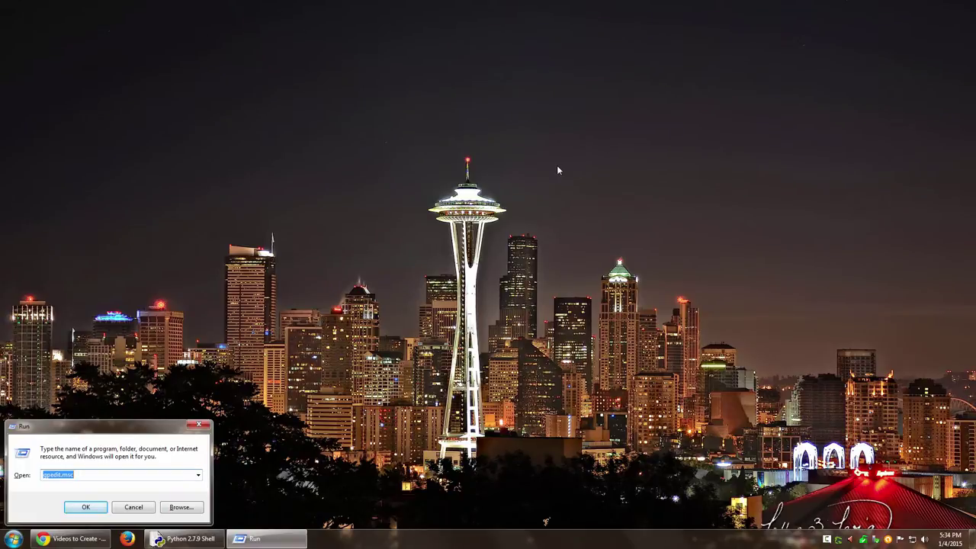
key(Home)
key(shift+End)
key(Delete)
text(gp)
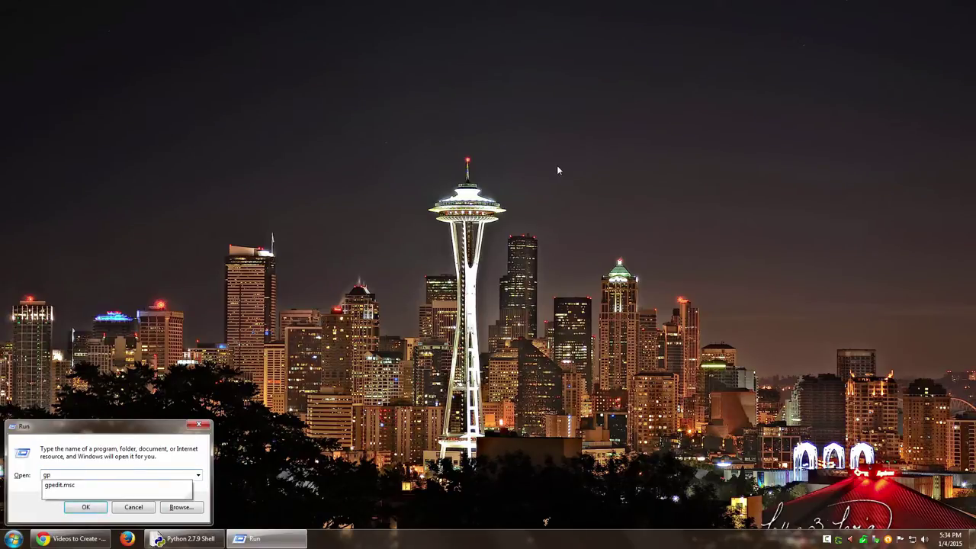
key(Down)
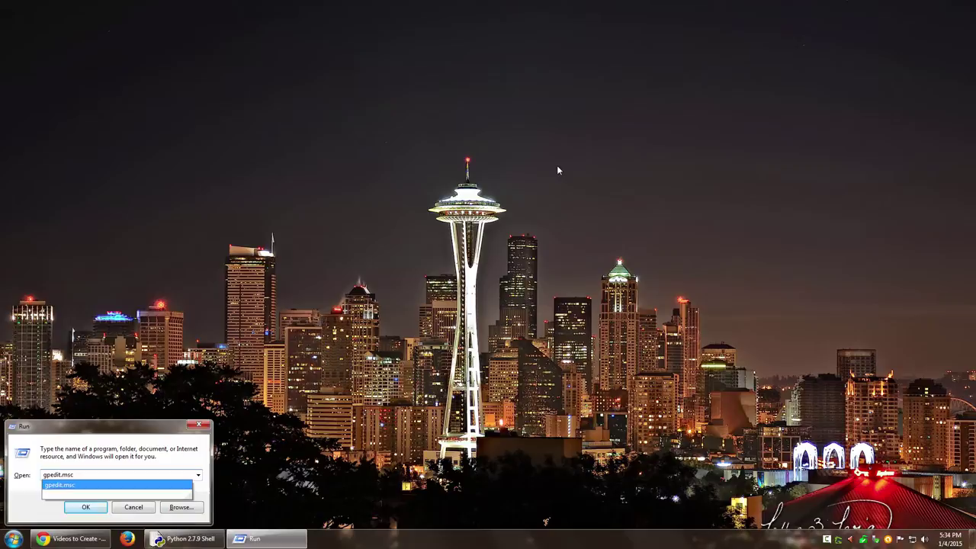
key(Return)
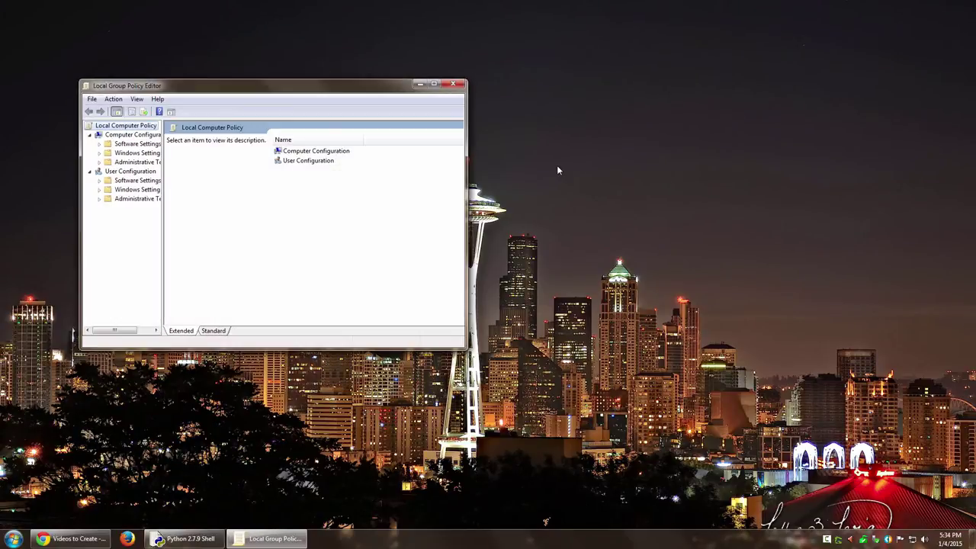
Select Computer Configuration, maximize the policy editor window and widen the console tree so full folder names fit
click(134, 135)
double_click(374, 85)
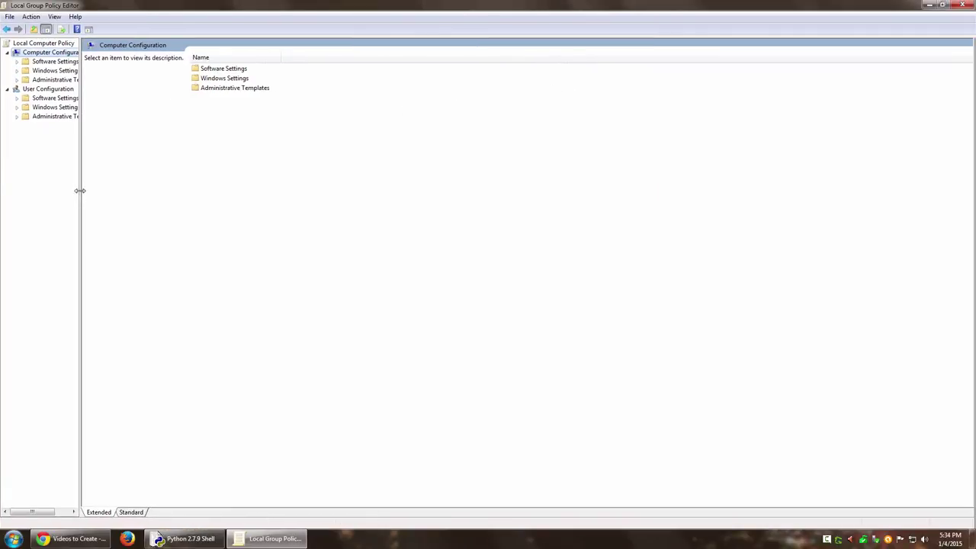
drag(80, 191, 224, 191)
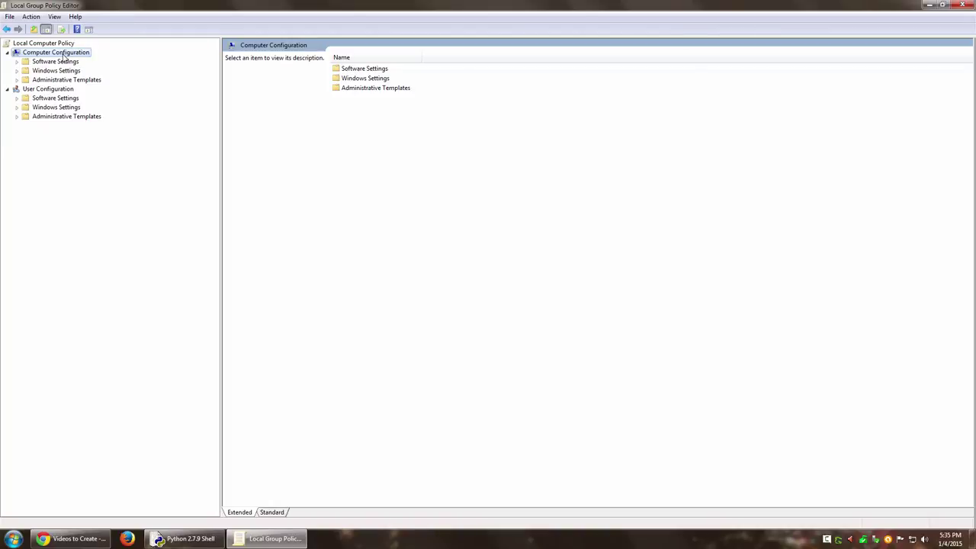
Expand Windows Settings under Computer Configuration, and expand Security Settings inside it
key(Down)
key(Down)
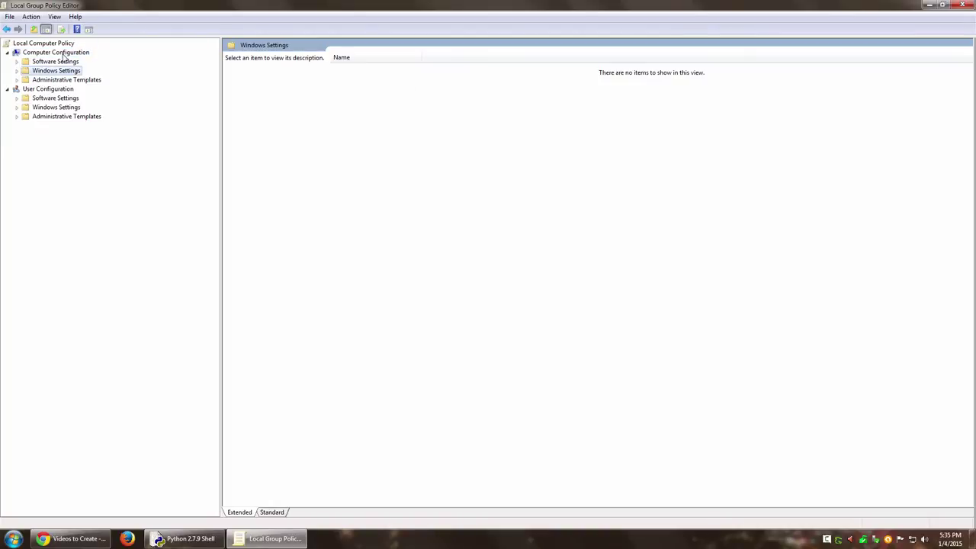
key(Right)
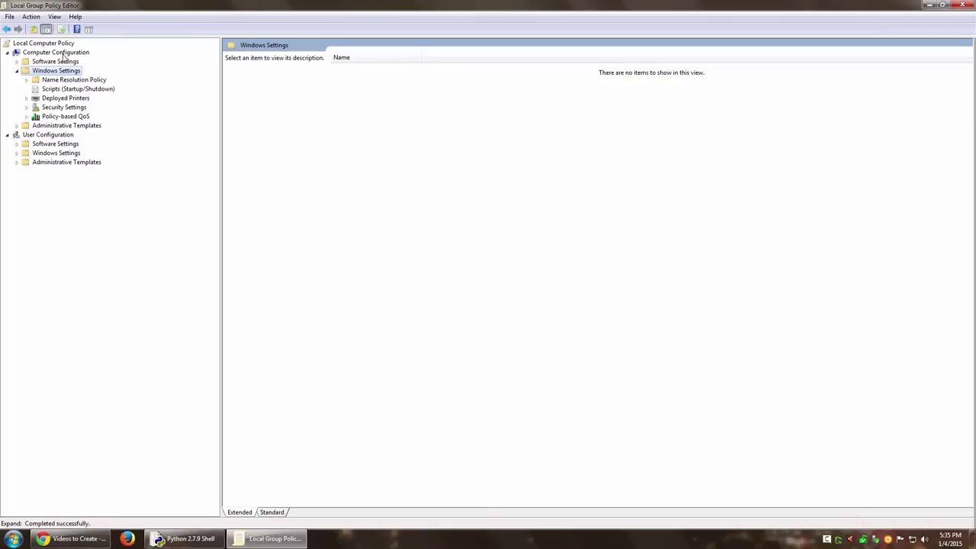
key(Down)
key(Down)
key(Down)
key(Down)
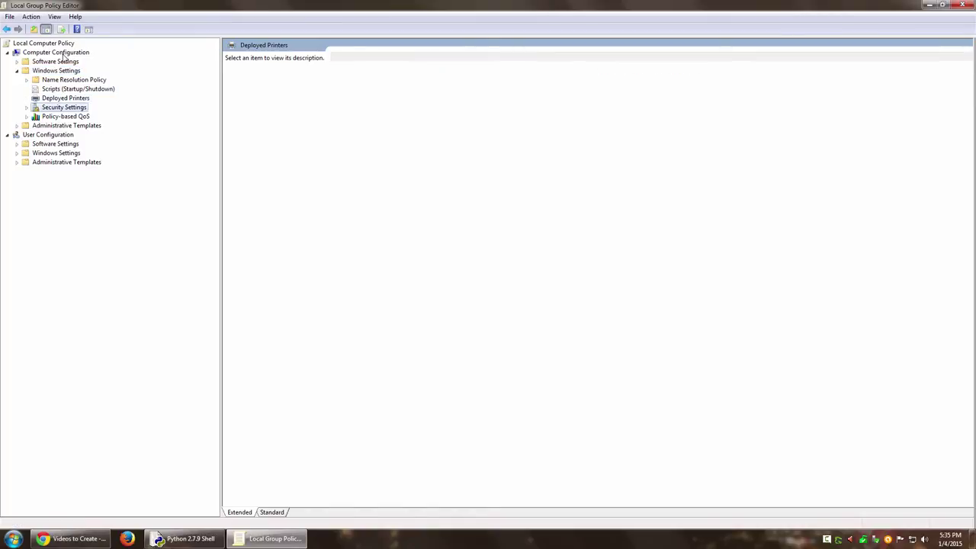
key(Right)
Expand Local Policies under Security Settings and show the Security Options policies
key(Down)
key(Down)
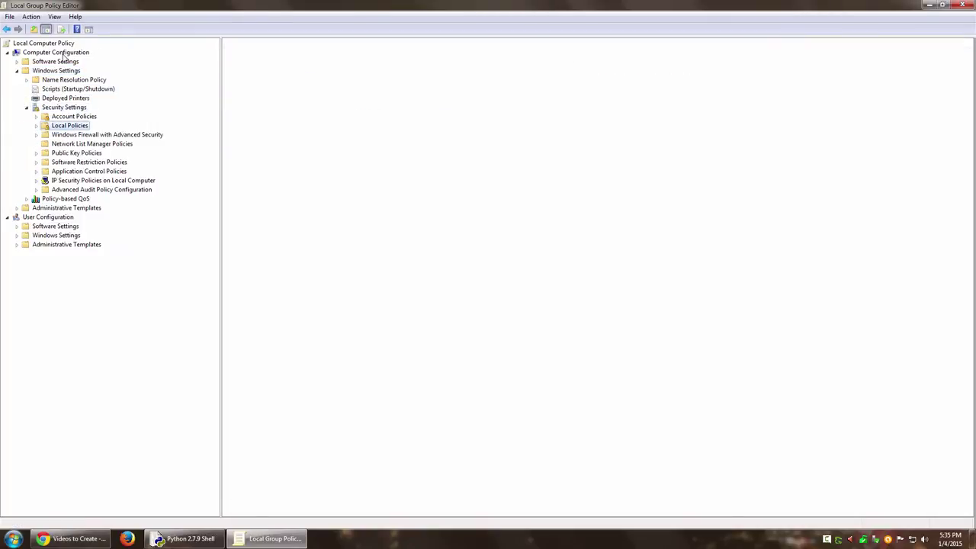
key(Right)
key(Down)
key(Down)
key(Down)
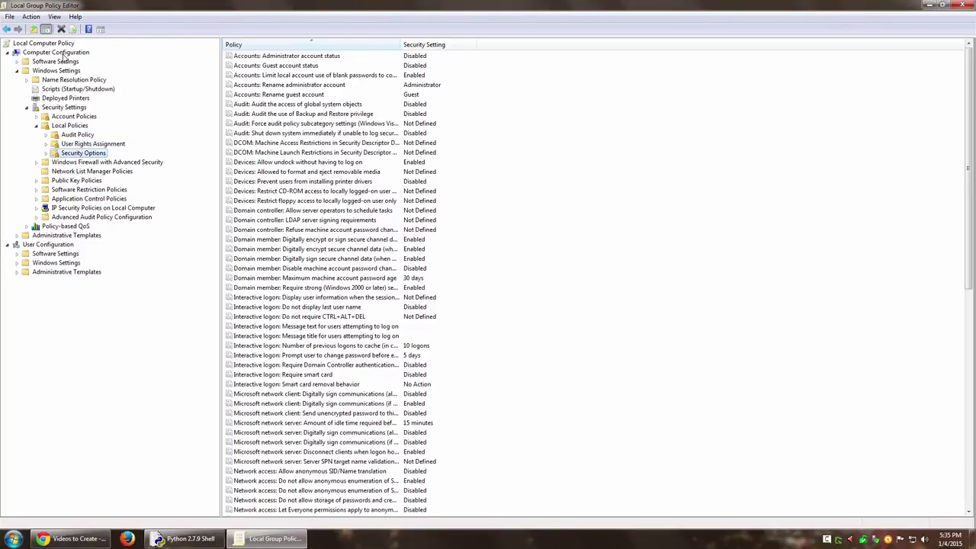
Widen the Policy column and read the explanation of "Accounts: Limit local account use of blank passwords to console logon only"
click(372, 75)
drag(400, 44, 503, 44)
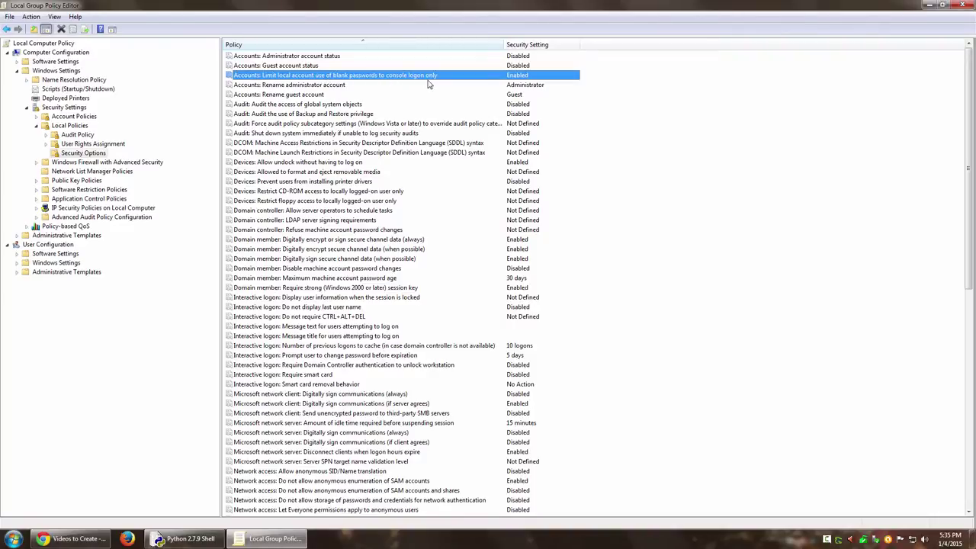
double_click(520, 77)
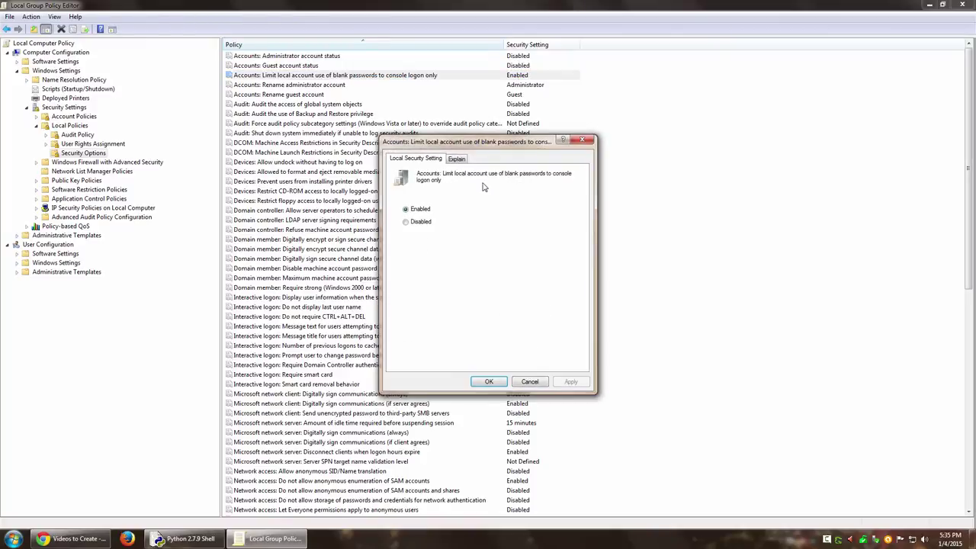
click(457, 158)
drag(405, 192, 457, 322)
drag(468, 200, 467, 200)
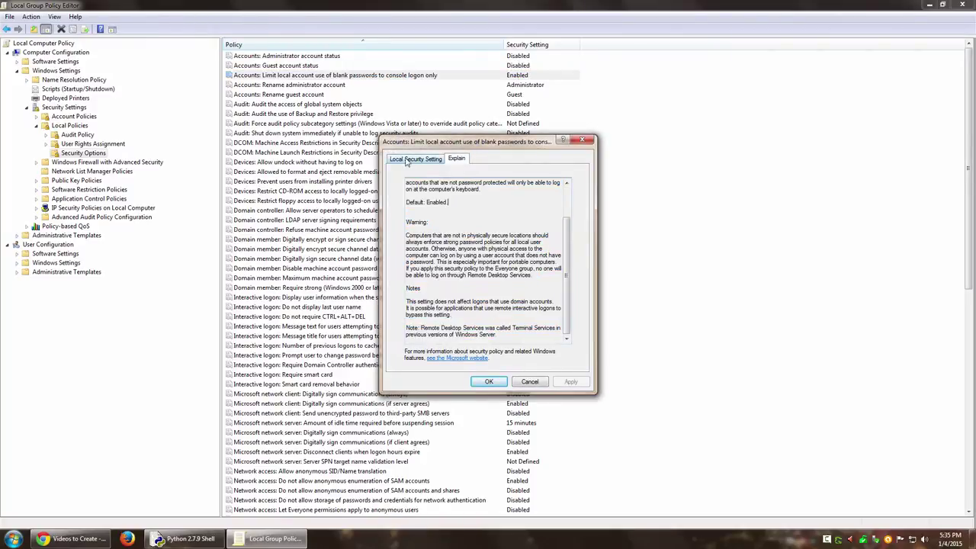
click(531, 382)
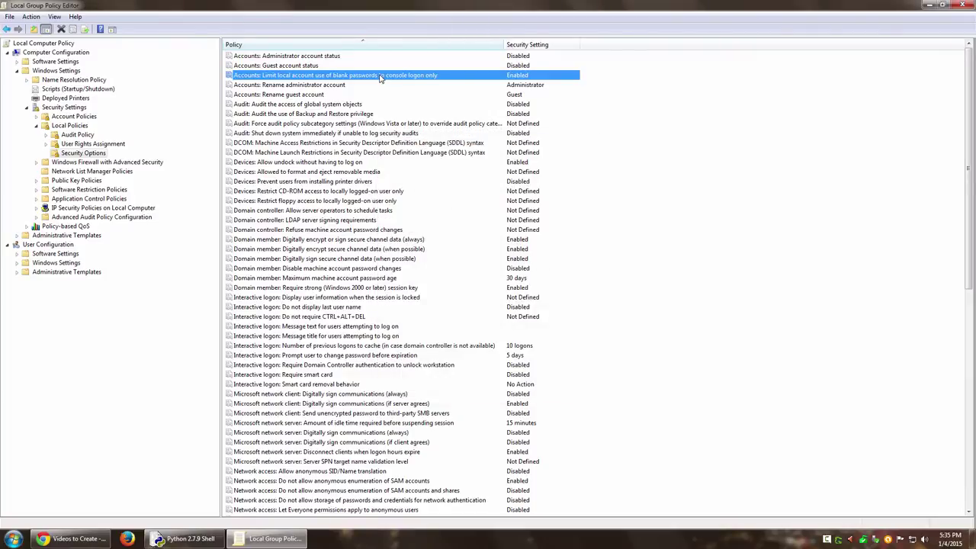
Set "Accounts: Limit local account use of blank passwords to console logon only" to Disabled, apply it and recheck the policy's properties
double_click(381, 76)
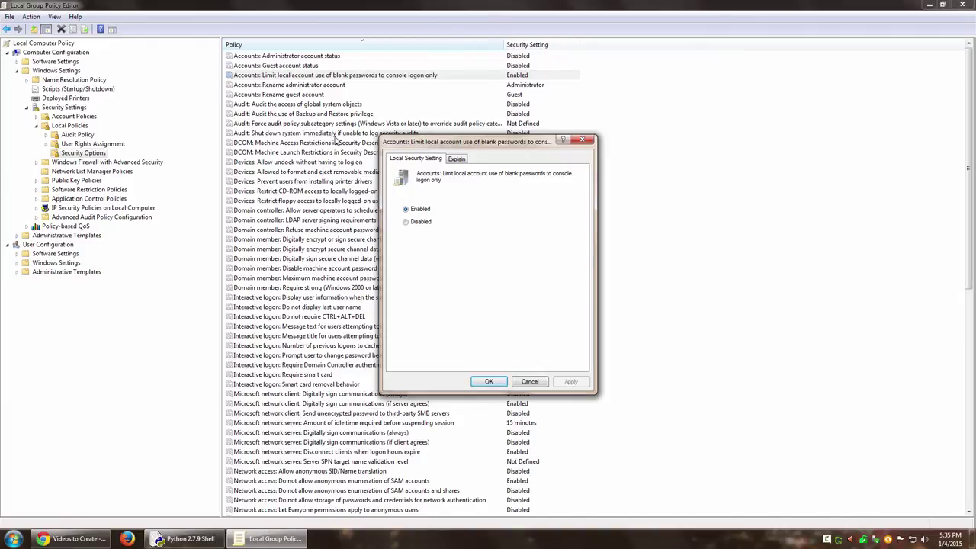
click(424, 224)
click(572, 385)
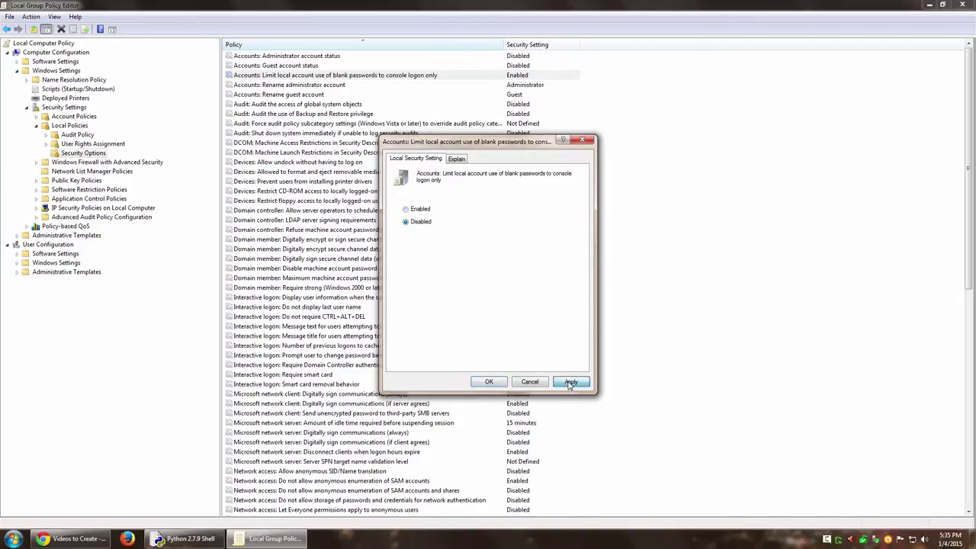
click(488, 383)
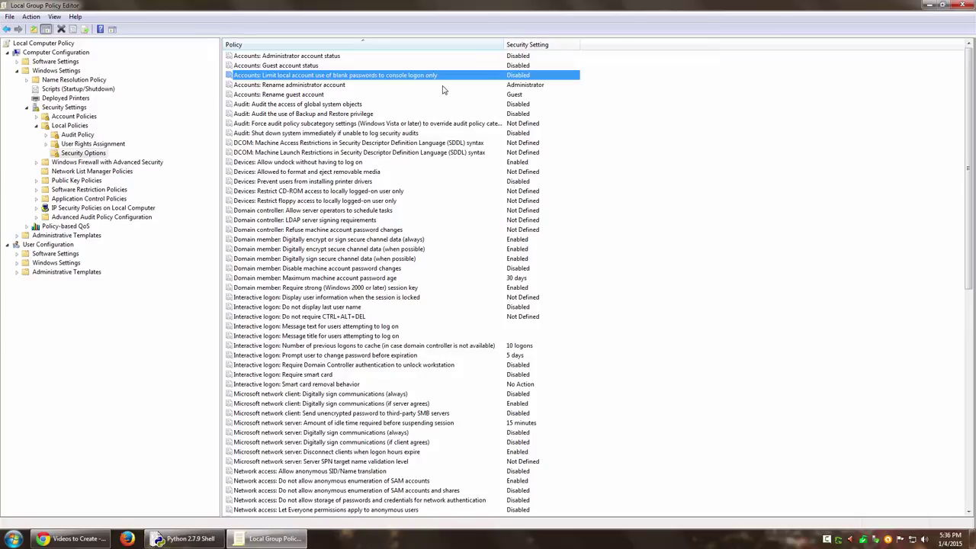
double_click(395, 78)
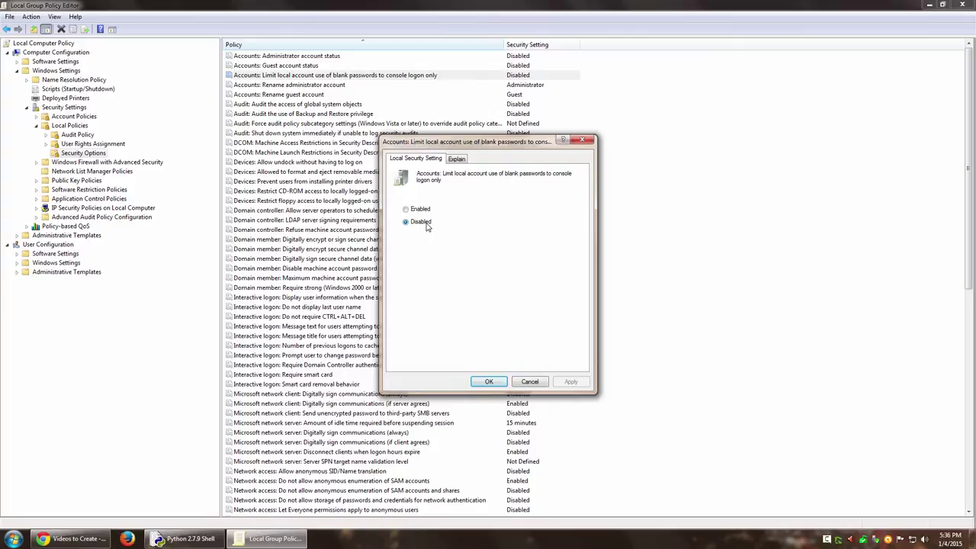
click(538, 384)
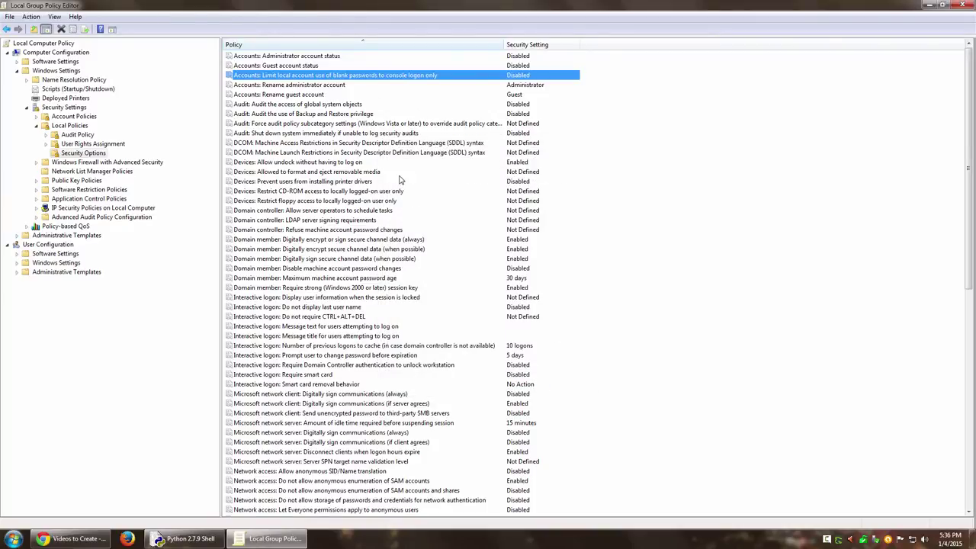
Close the Local Group Policy Editor and open the Registry Editor by running regedit
click(964, 4)
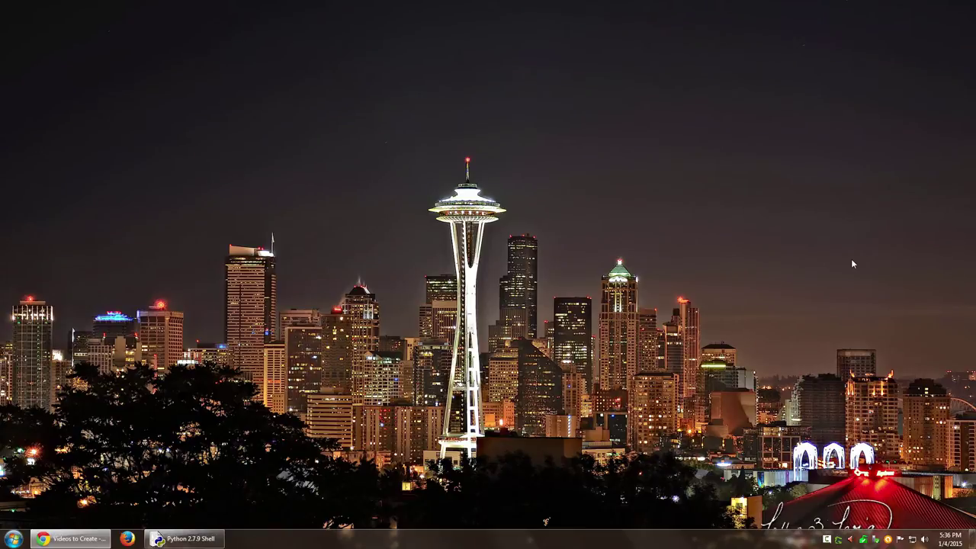
key(super+r)
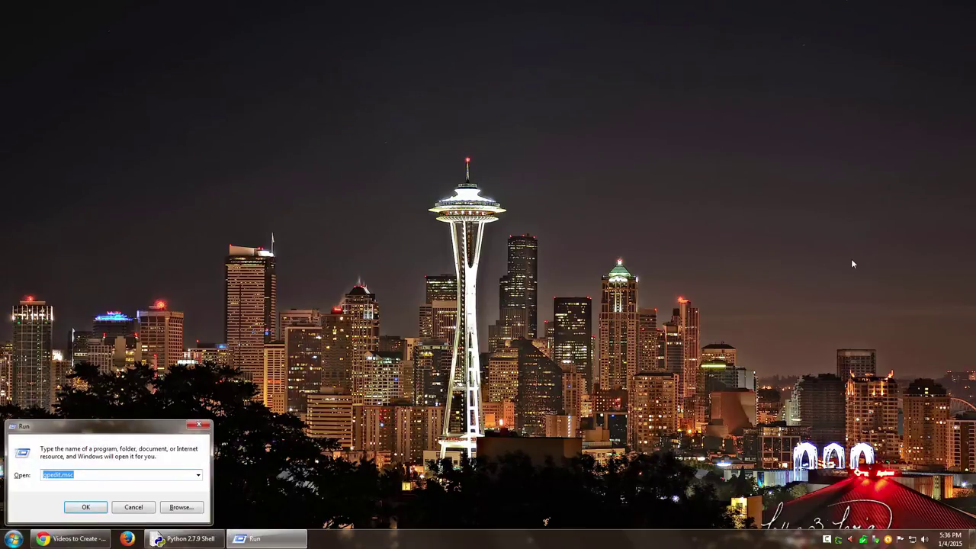
text(regedit)
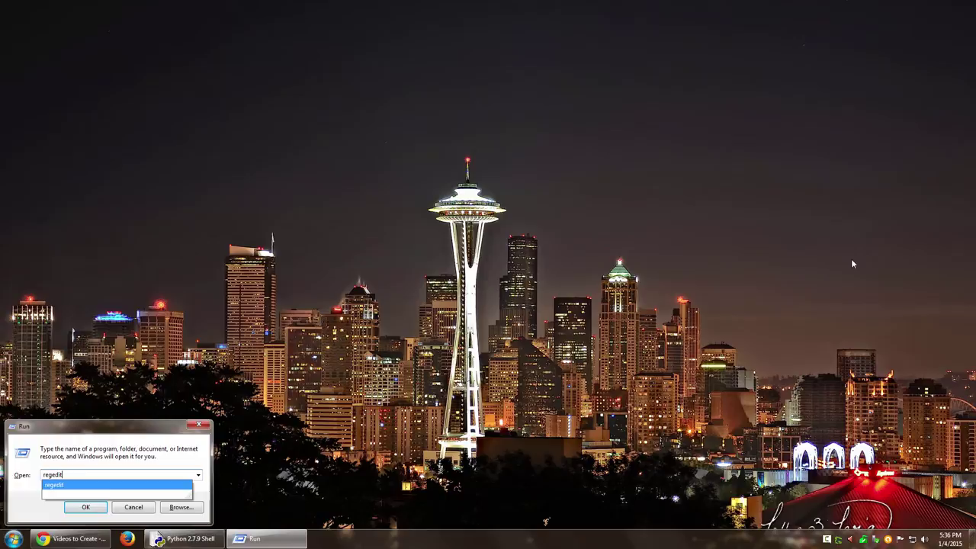
key(Return)
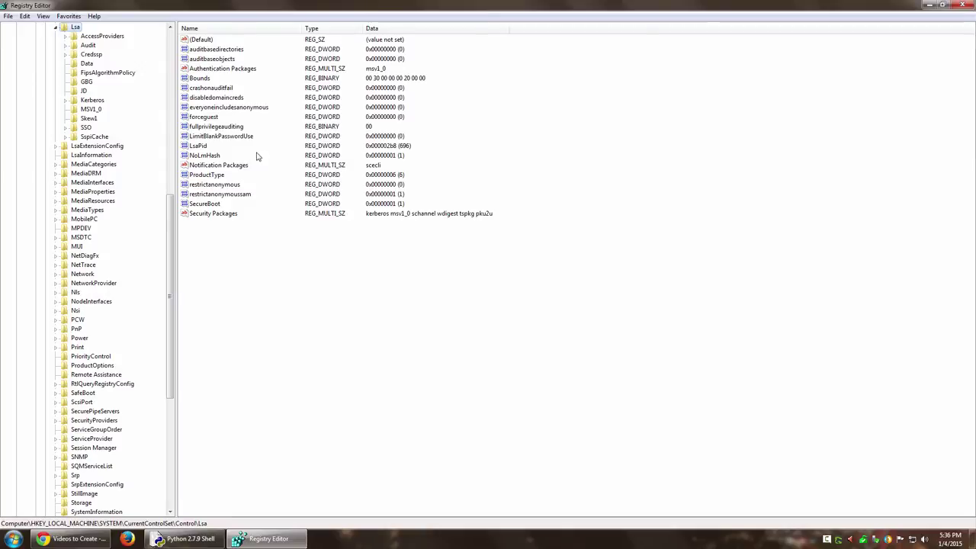
Go to the registry key HKEY_LOCAL_MACHINE\SYSTEM\CurrentControlSet\Control\Lsa
scroll(167, 265, up, 14)
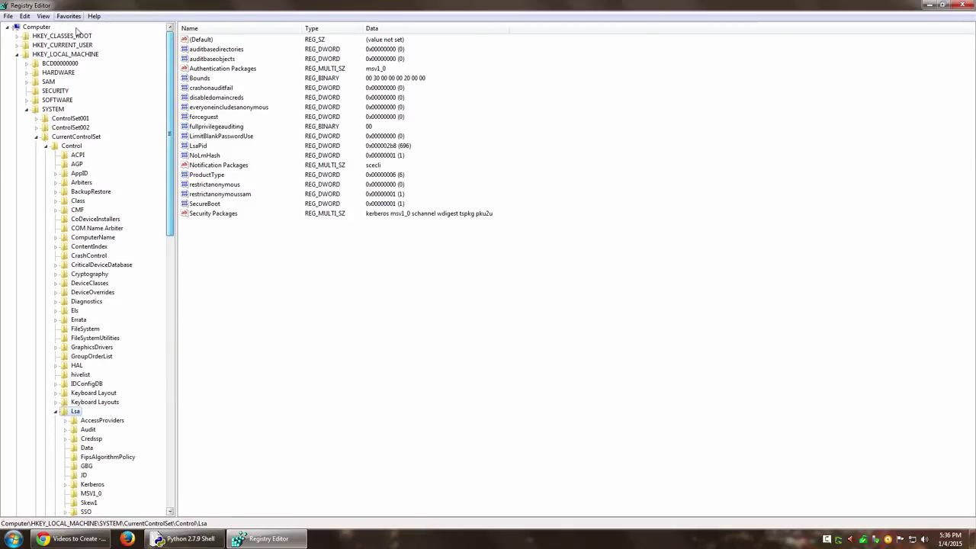
click(71, 55)
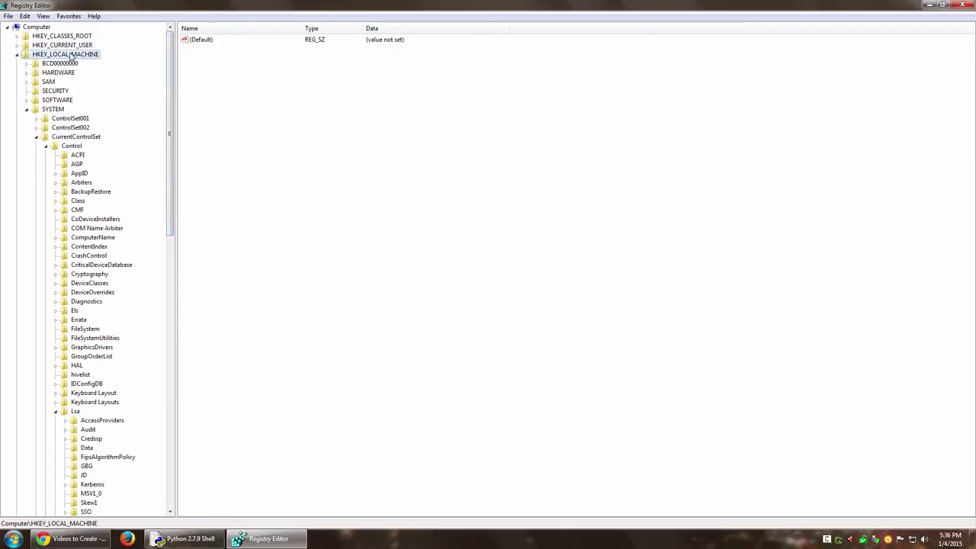
click(58, 109)
click(80, 137)
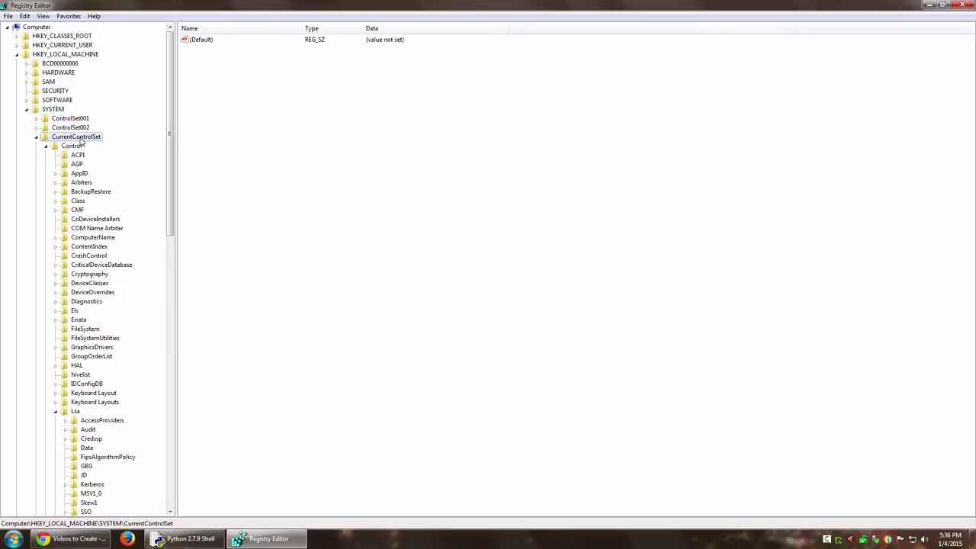
click(76, 146)
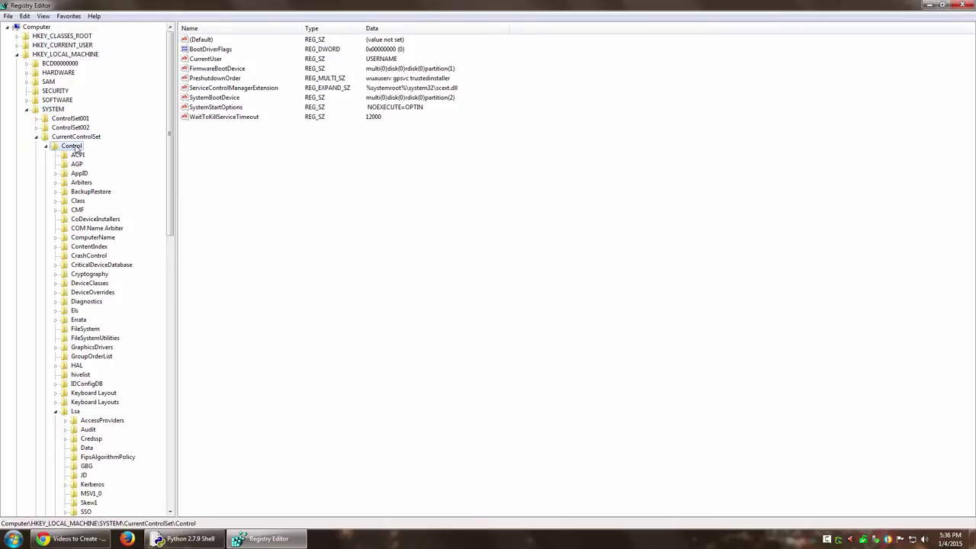
click(74, 412)
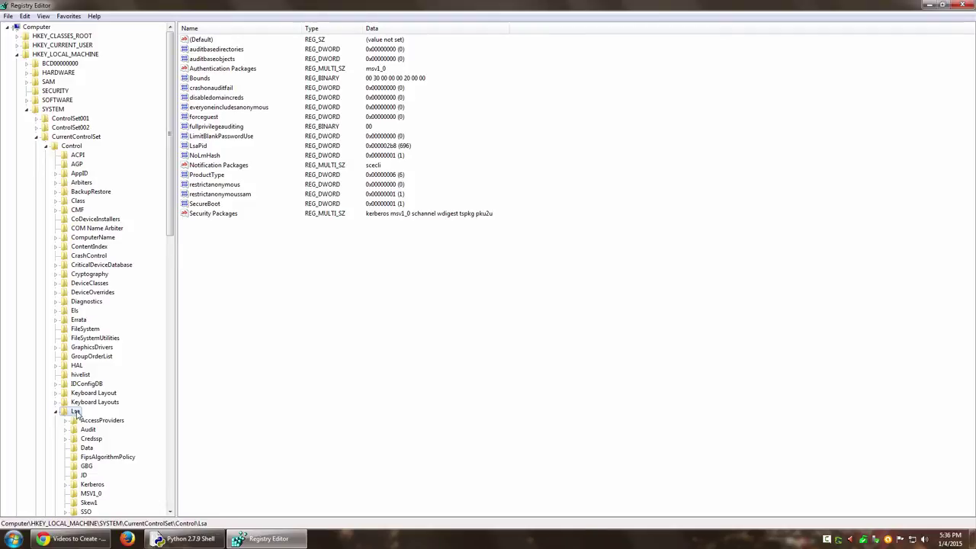
Open the LimitBlankPasswordUse DWORD in the Lsa key, examine its value data and close the edit dialog
click(221, 136)
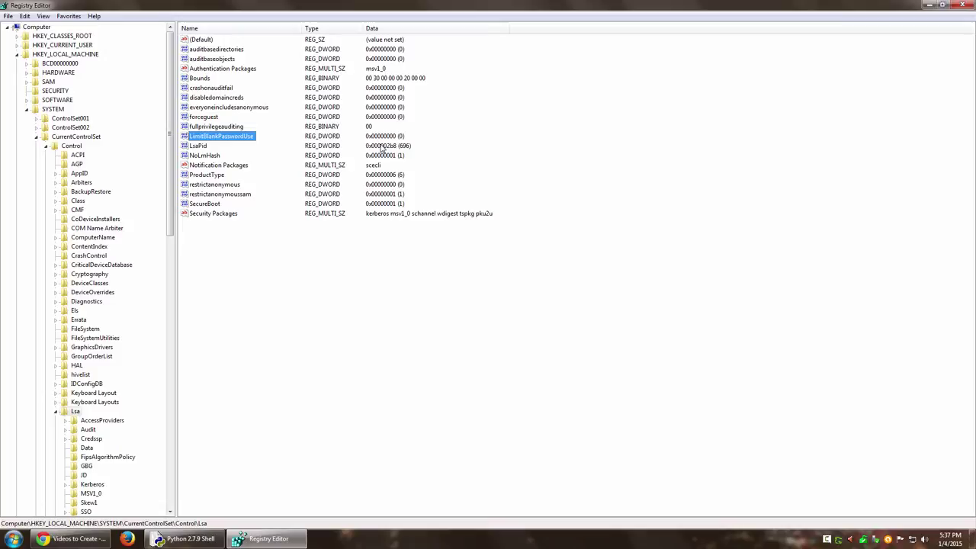
double_click(228, 138)
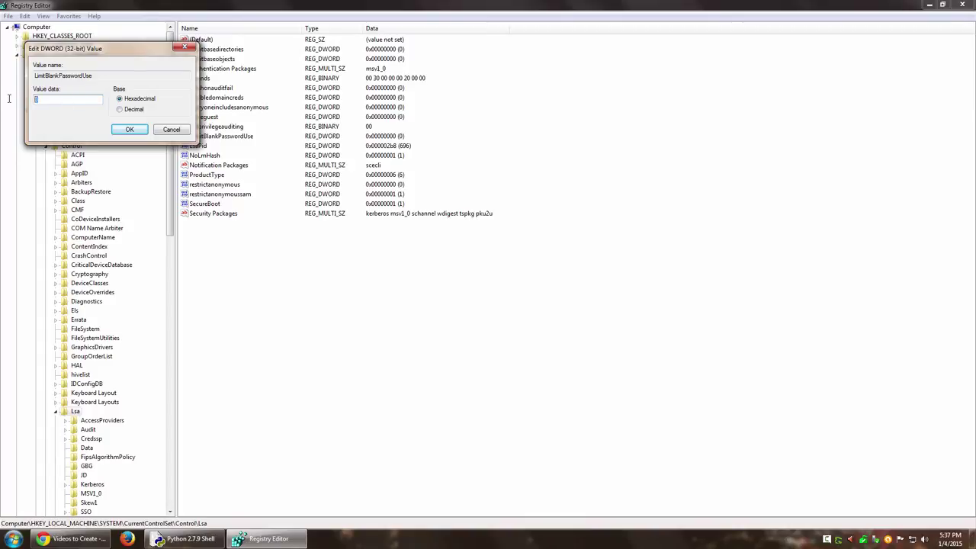
click(173, 130)
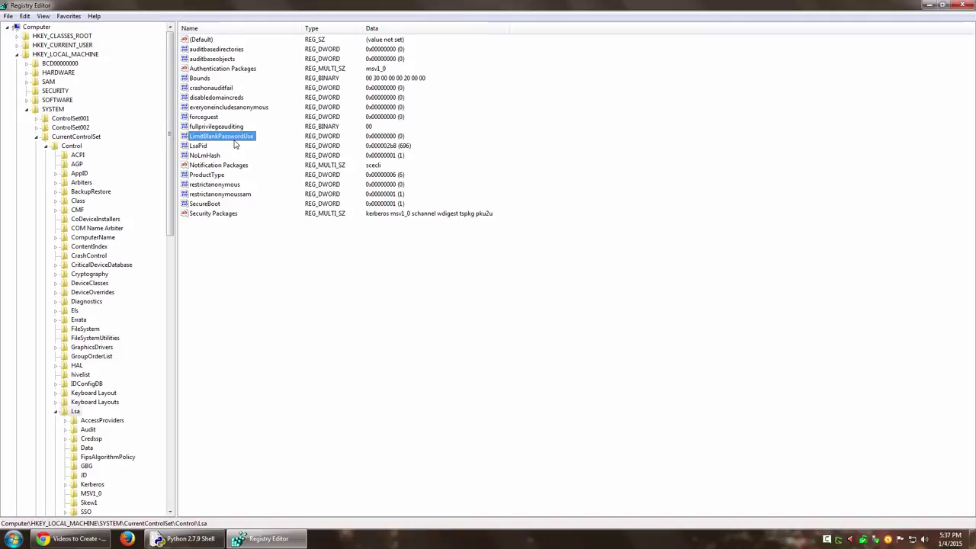
double_click(236, 142)
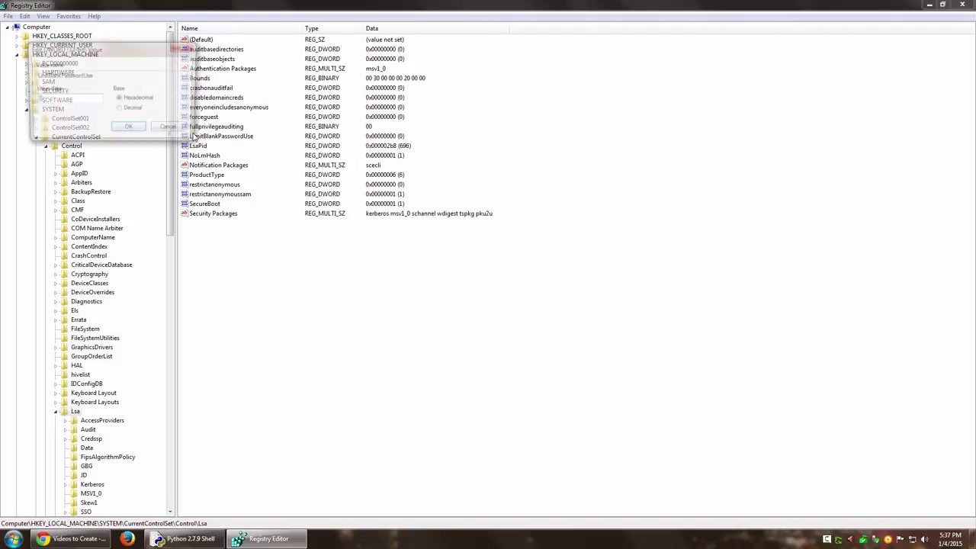
click(131, 130)
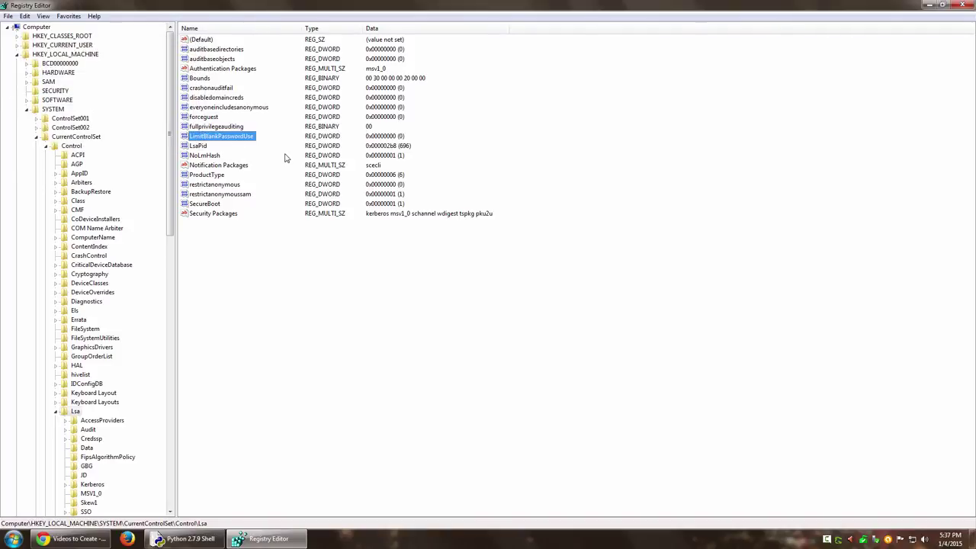